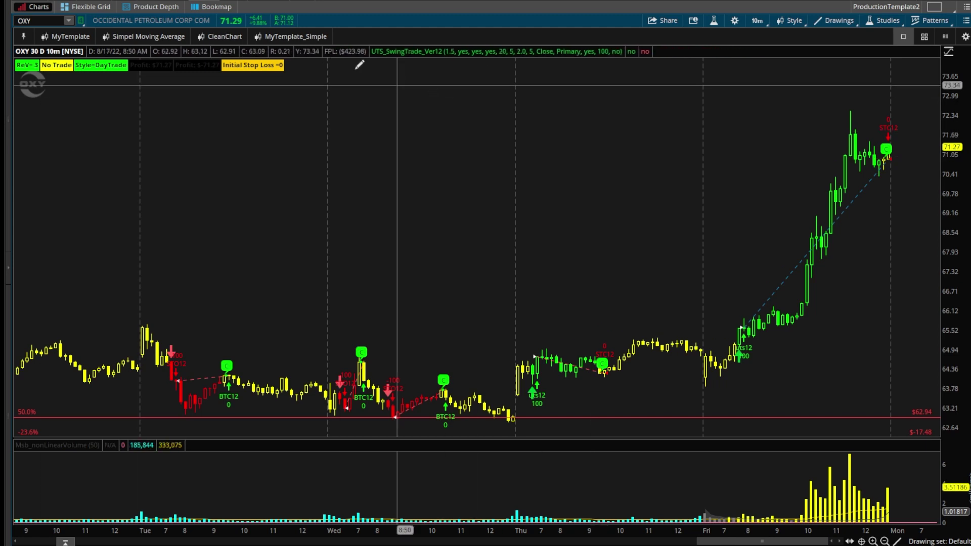
{"action": "left_click", "coordinate": [154, 2]}
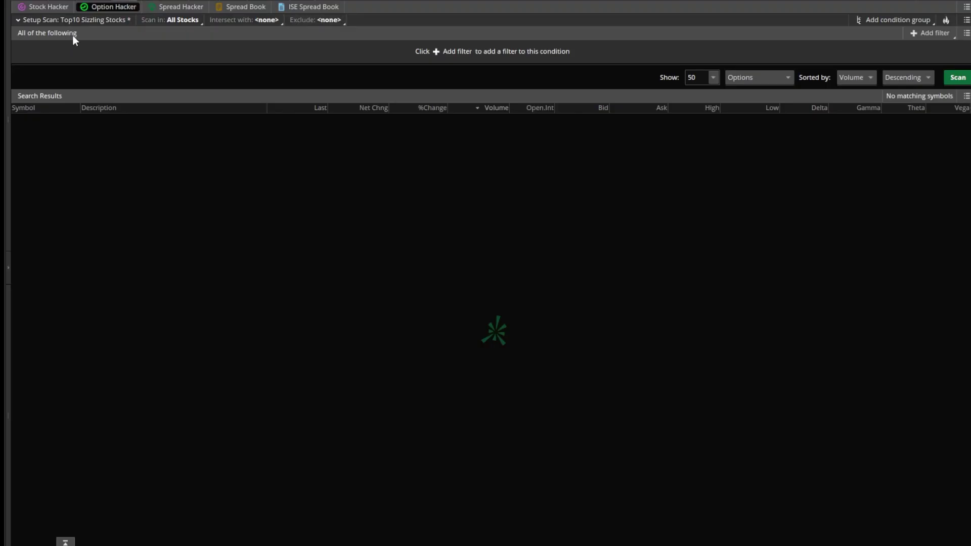
{"action": "left_click", "coordinate": [43, 8]}
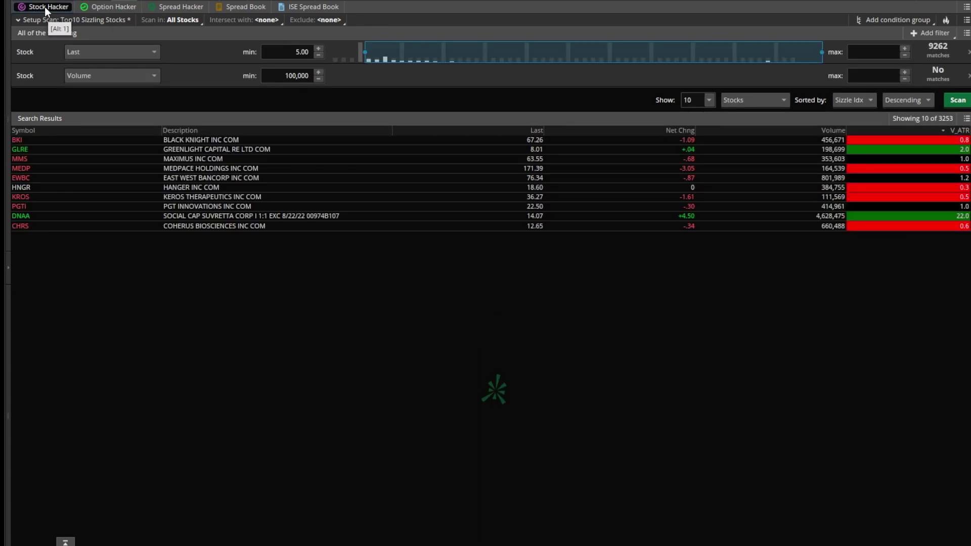
{"action": "left_click", "coordinate": [112, 10]}
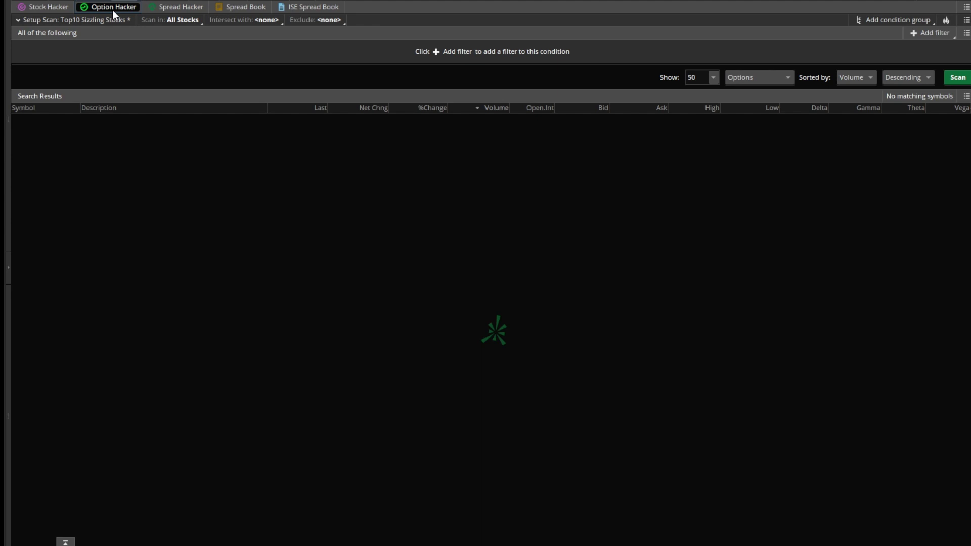
- Add an option Volume filter with a minimum of 10,000
{"action": "left_click", "coordinate": [930, 33]}
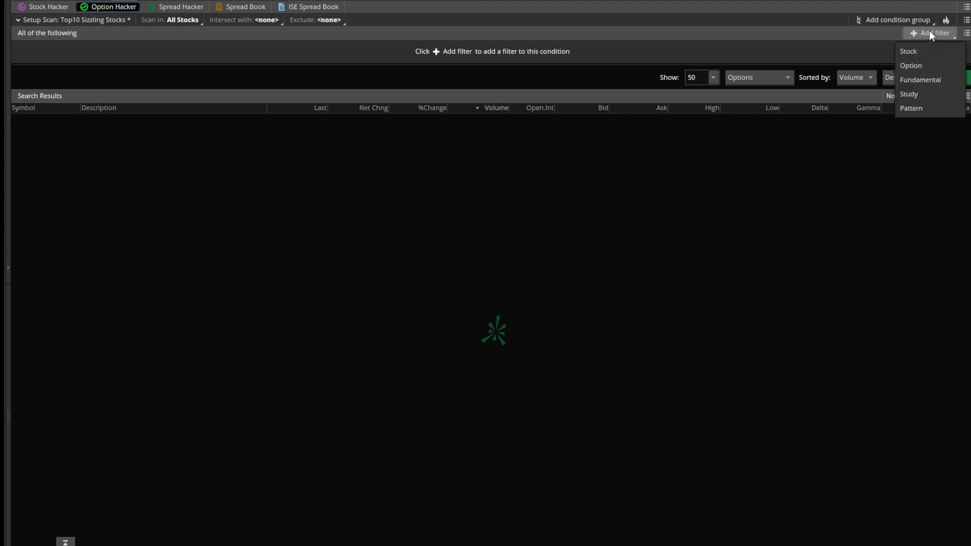
{"action": "left_click", "coordinate": [920, 65]}
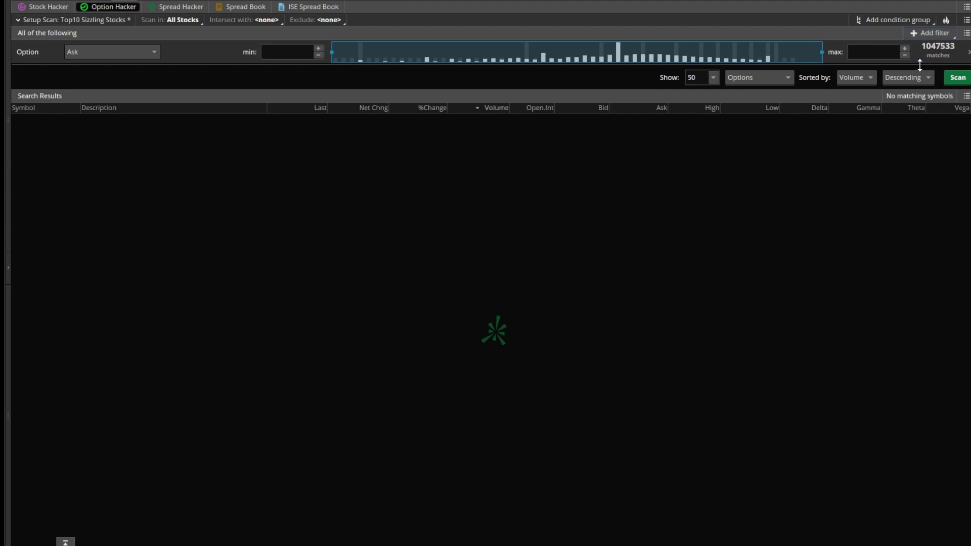
{"action": "left_click", "coordinate": [115, 53]}
{"action": "left_click_drag", "start_coordinate": [160, 92], "coordinate": [148, 165]}
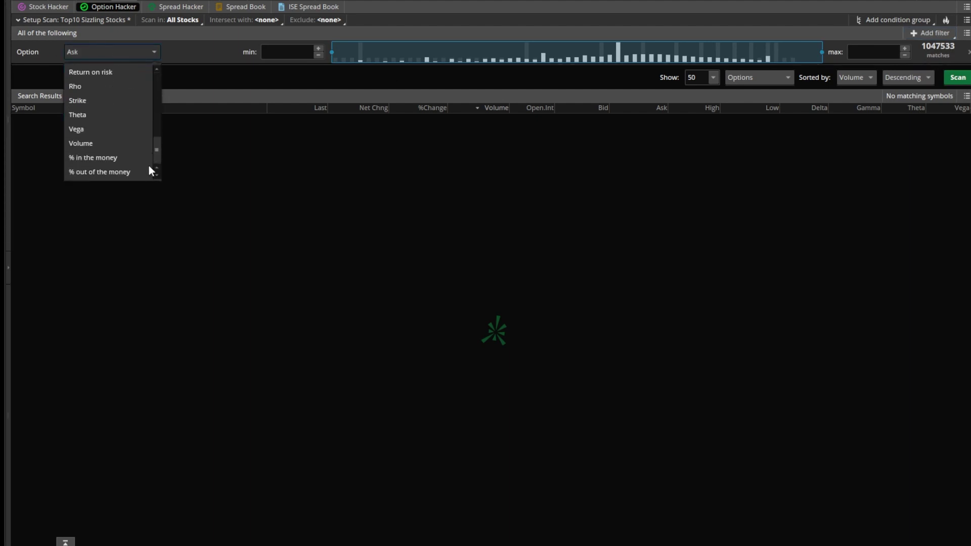
{"action": "left_click", "coordinate": [72, 144]}
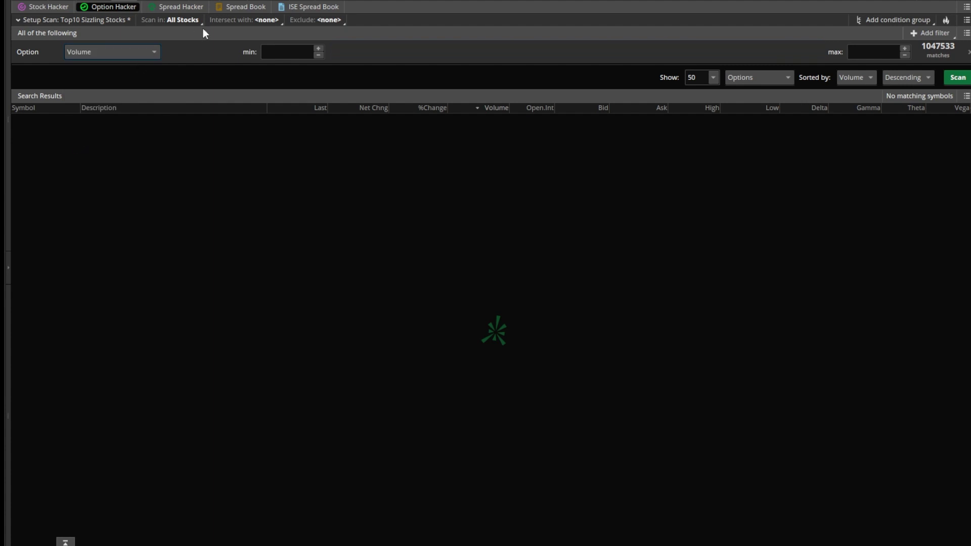
{"action": "left_click", "coordinate": [294, 55]}
{"action": "type", "text": "10,000"}
- Add a Days to exp option filter with minimum 6 and maximum 45
{"action": "left_click", "coordinate": [929, 35]}
{"action": "left_click", "coordinate": [932, 66]}
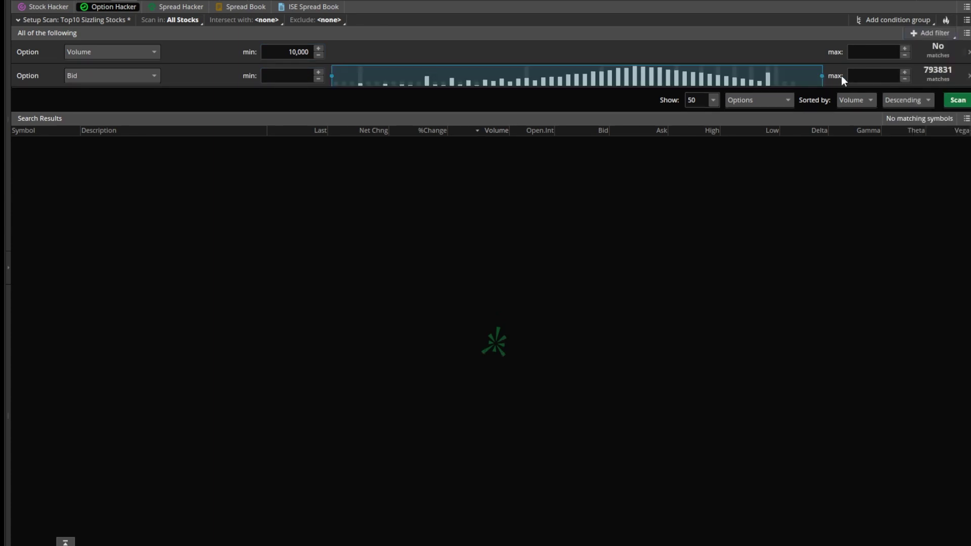
{"action": "left_click", "coordinate": [103, 74]}
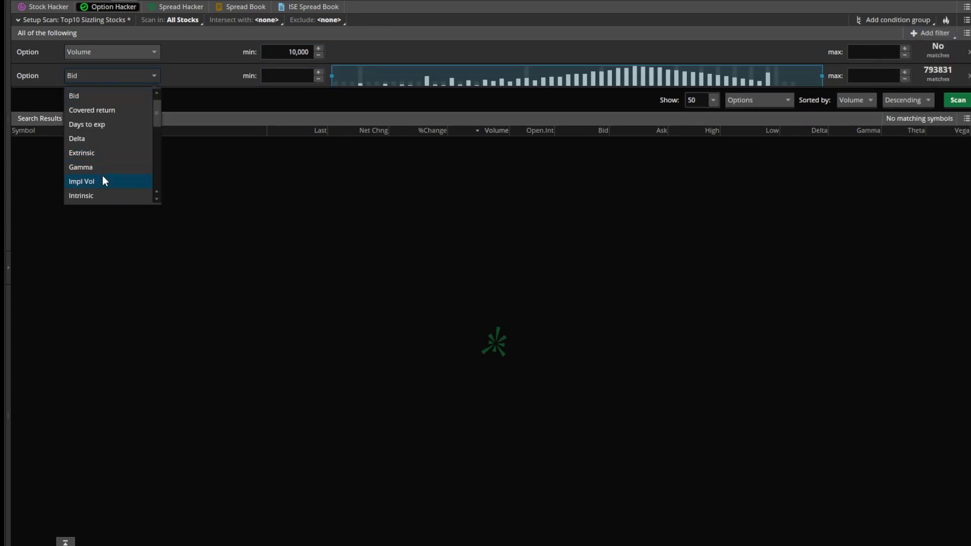
{"action": "left_click", "coordinate": [102, 125]}
{"action": "left_click", "coordinate": [313, 79]}
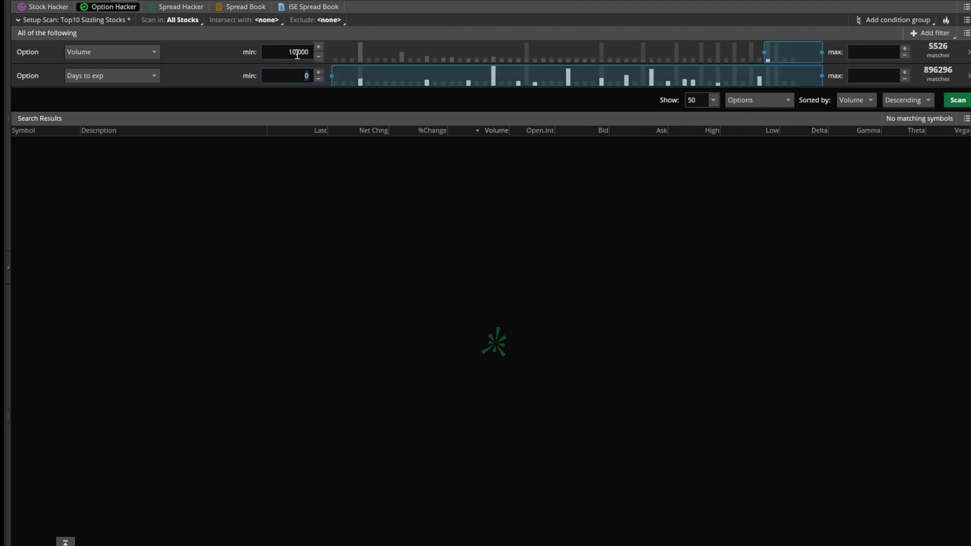
{"action": "type", "text": "6"}
{"action": "left_click", "coordinate": [899, 75]}
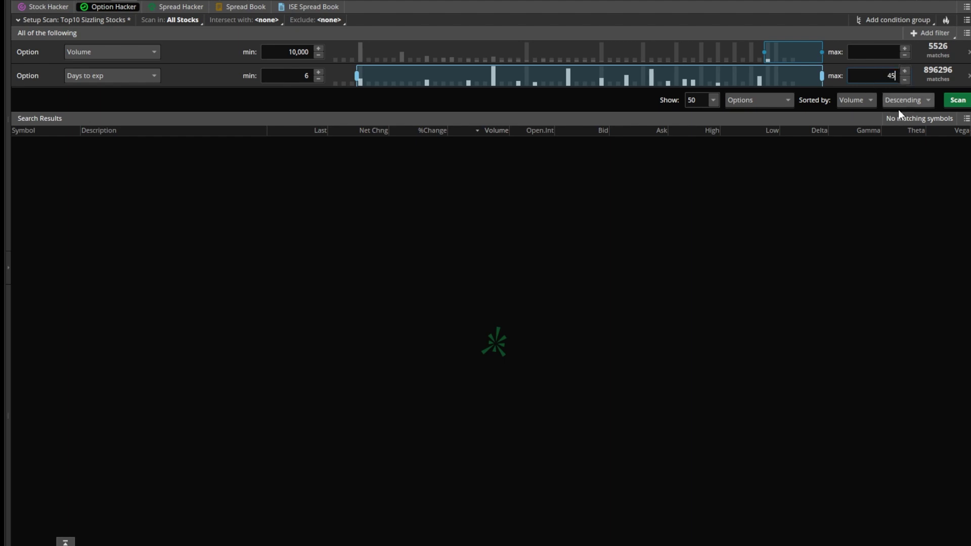
{"action": "type", "text": "45"}
{"action": "left_click", "coordinate": [942, 31]}
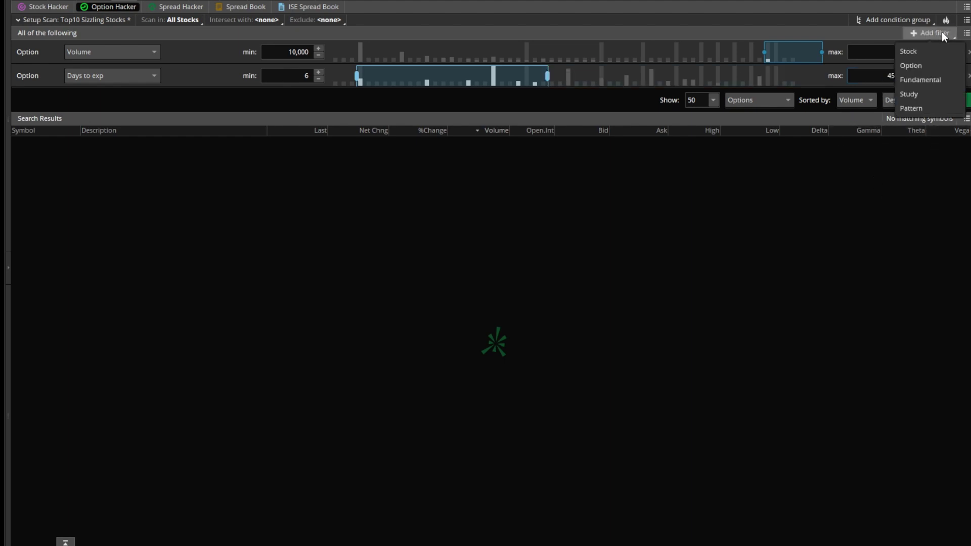
- Add a third option filter on Option type, set to Call
{"action": "left_click", "coordinate": [937, 65]}
{"action": "left_click", "coordinate": [125, 102]}
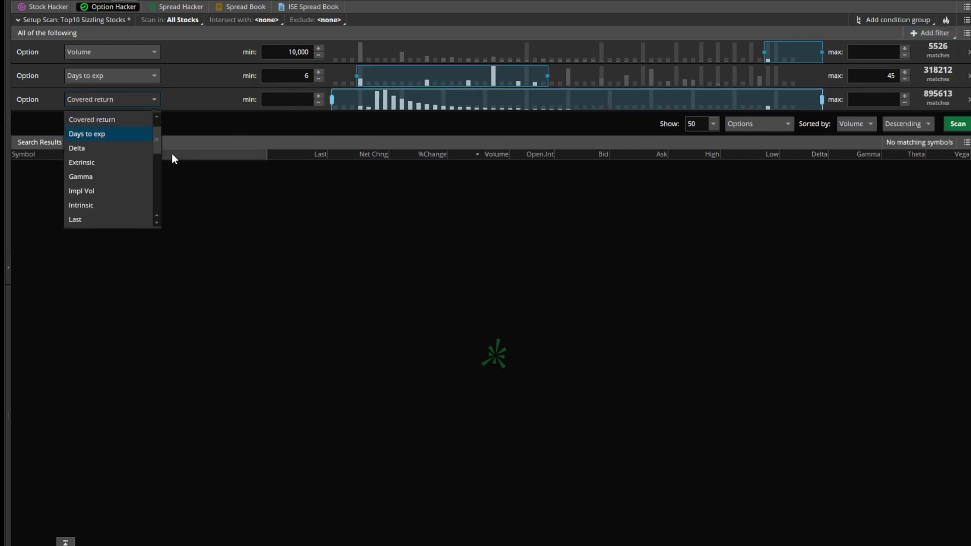
{"action": "left_click_drag", "start_coordinate": [157, 149], "coordinate": [153, 175]}
{"action": "left_click", "coordinate": [105, 197]}
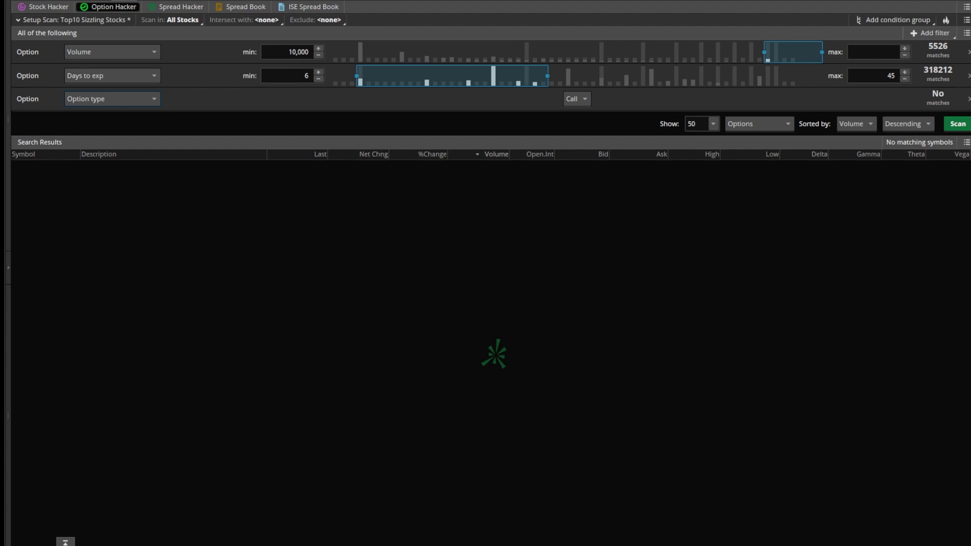
- Add a stock filter on Call Sizzle Idx with a minimum of 2
{"action": "left_click", "coordinate": [934, 32]}
{"action": "left_click", "coordinate": [928, 50]}
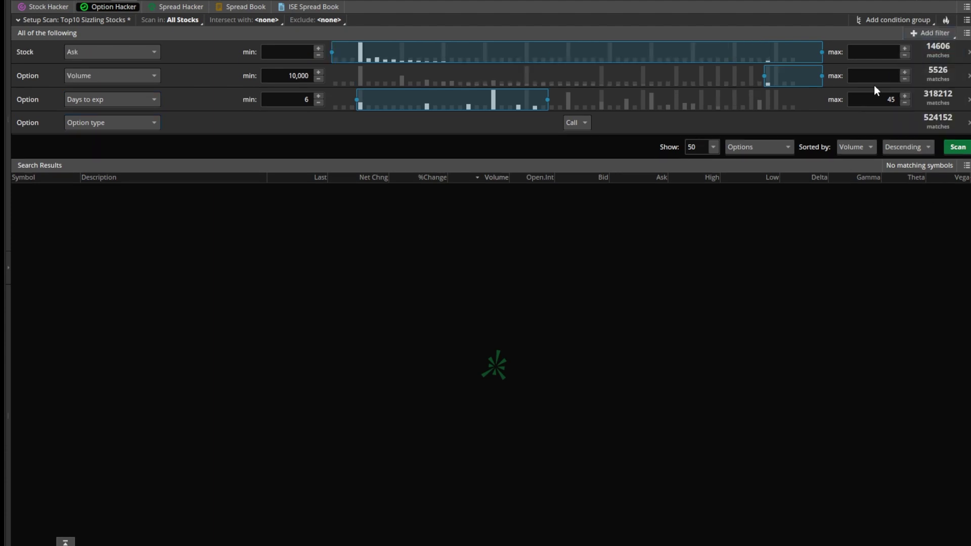
{"action": "left_click", "coordinate": [134, 48]}
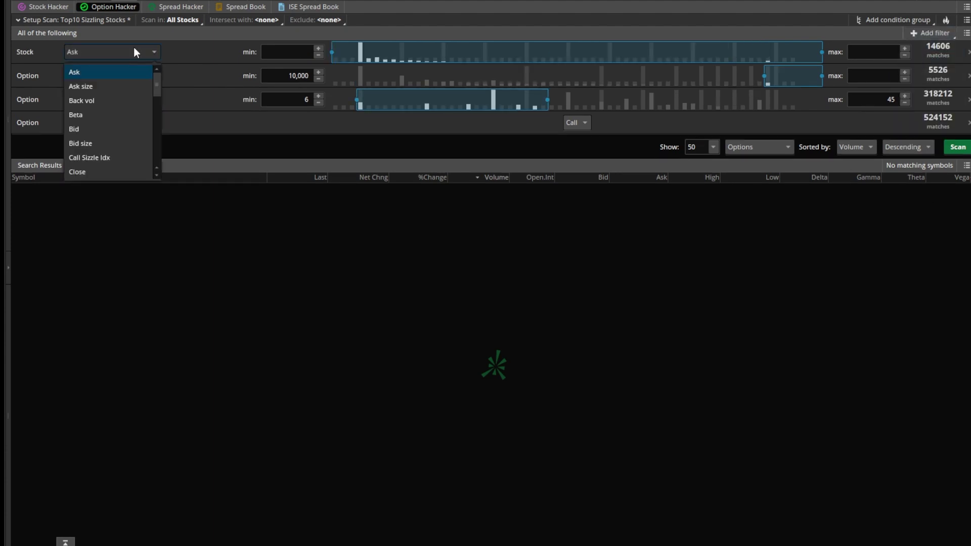
{"action": "left_click", "coordinate": [89, 159]}
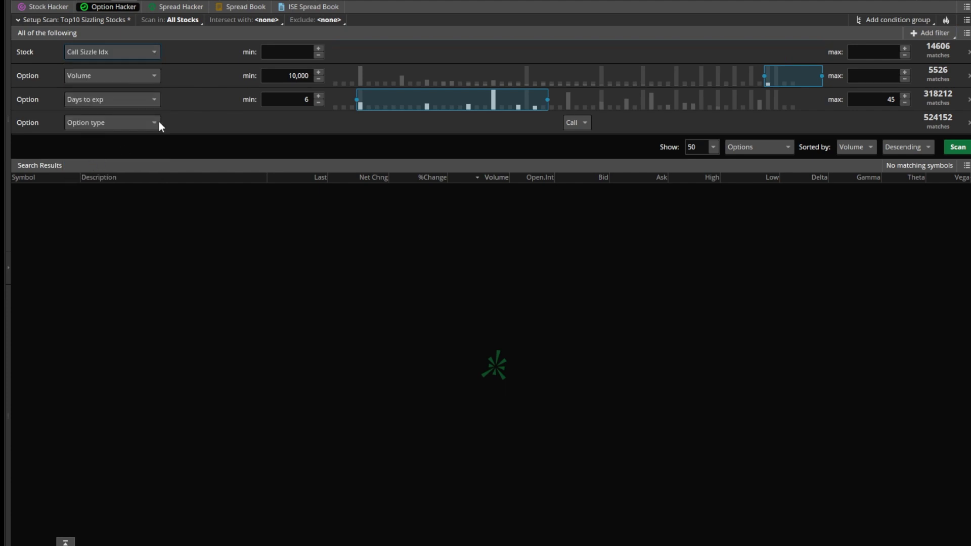
{"action": "left_click", "coordinate": [288, 50]}
{"action": "type", "text": "2"}
{"action": "key", "text": "Tab"}
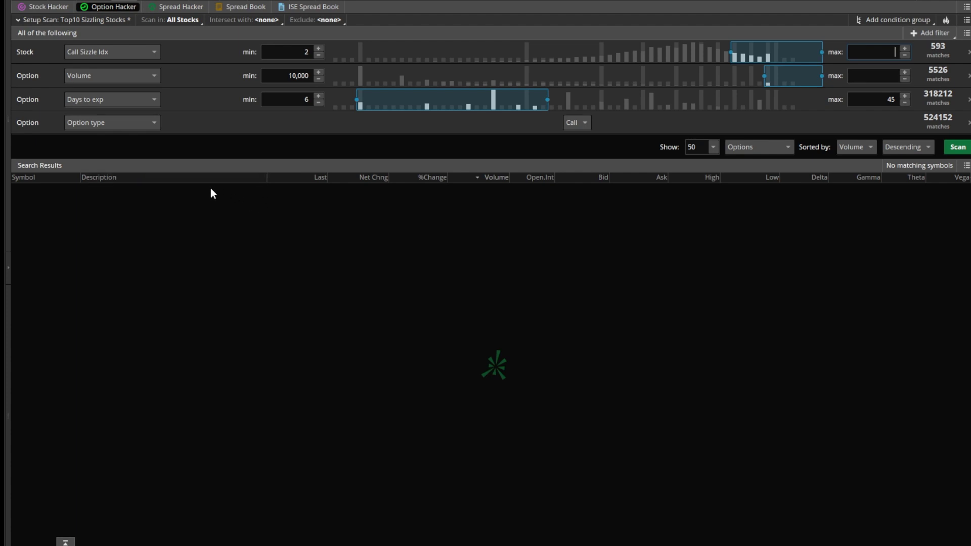
- Run the scan, listing 12 call contracts led by OXY 26 AUG 22 70 CALL
{"action": "left_click", "coordinate": [964, 151]}
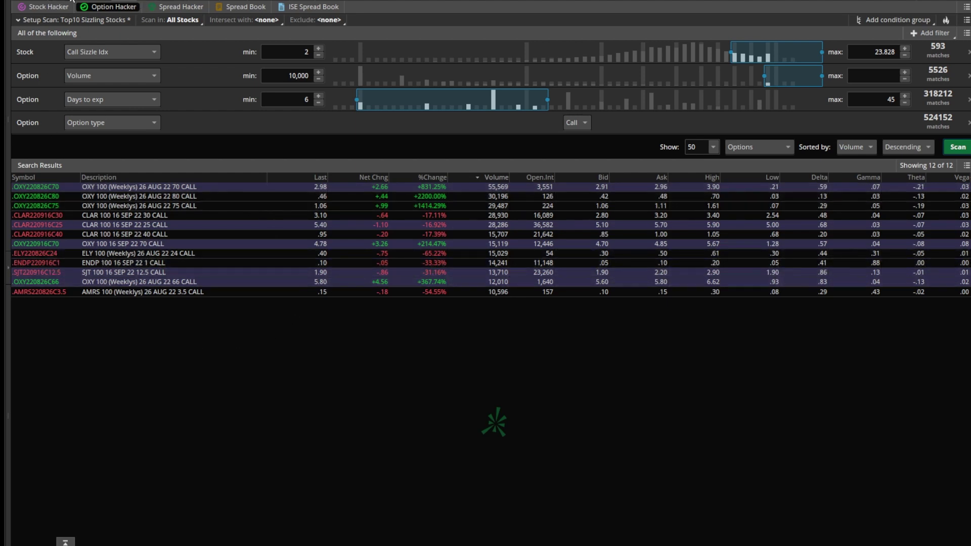
- Switch back to the OXY 10-minute price chart
{"action": "left_click", "coordinate": [205, 2]}
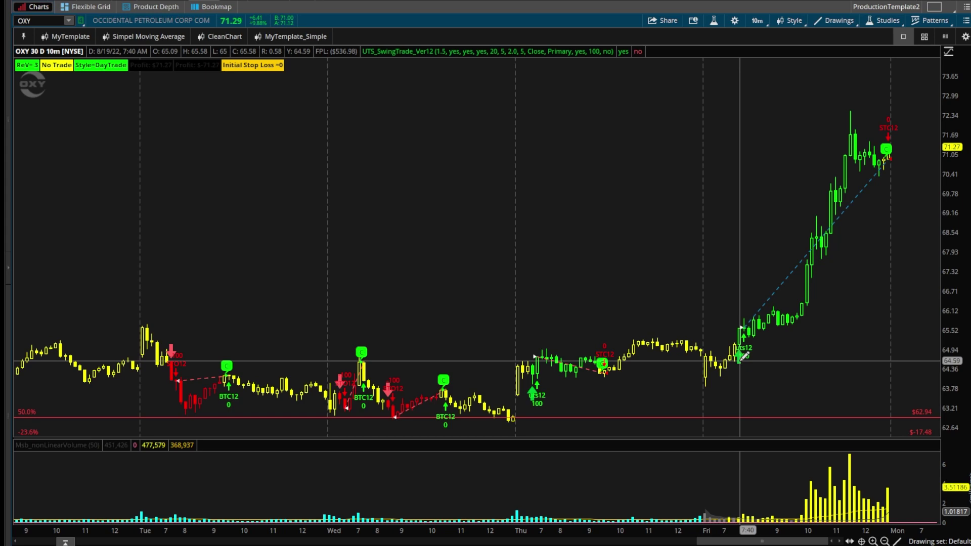
- Review the OXY strategy's trade report totals, close it, and expand the watchlist panel
{"action": "right_click", "coordinate": [739, 360]}
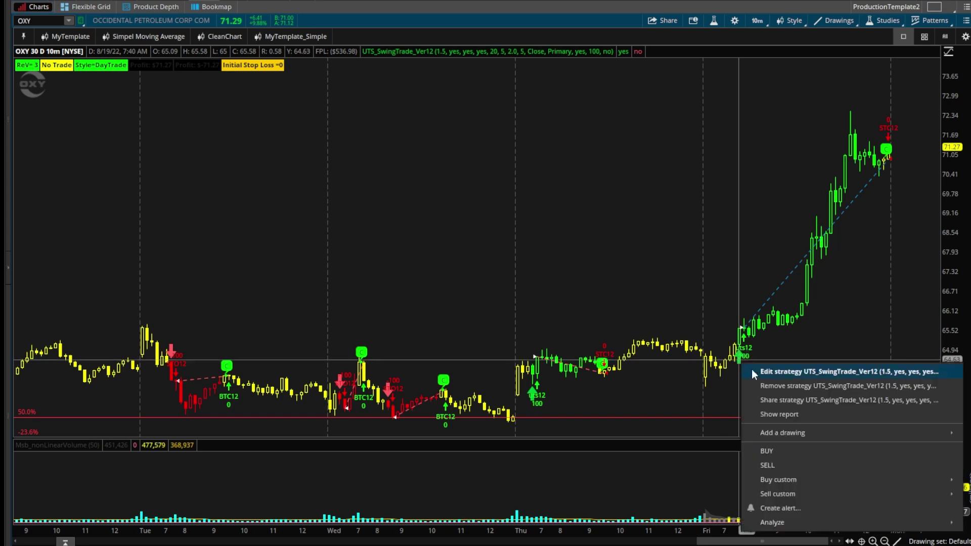
{"action": "left_click", "coordinate": [798, 414]}
{"action": "left_click_drag", "start_coordinate": [723, 215], "coordinate": [727, 372]}
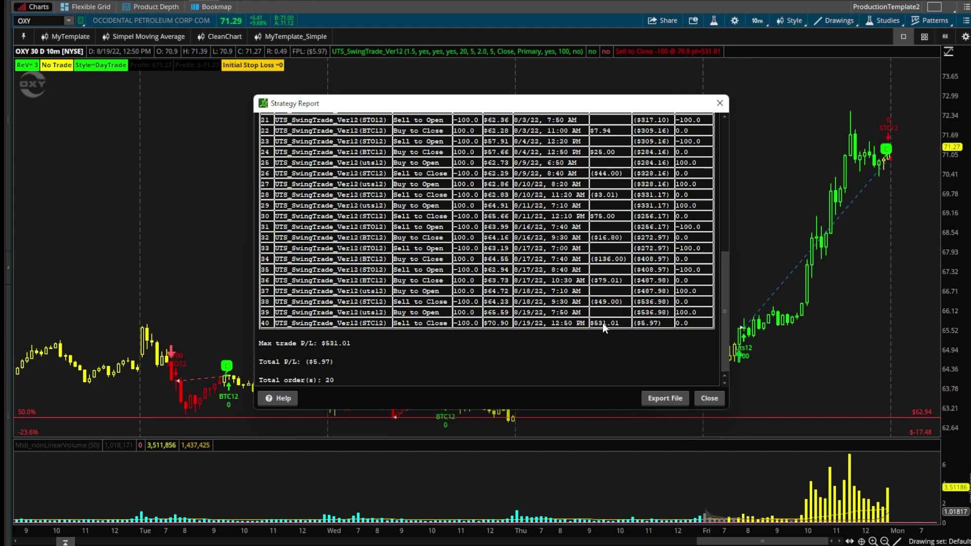
{"action": "left_click", "coordinate": [707, 399]}
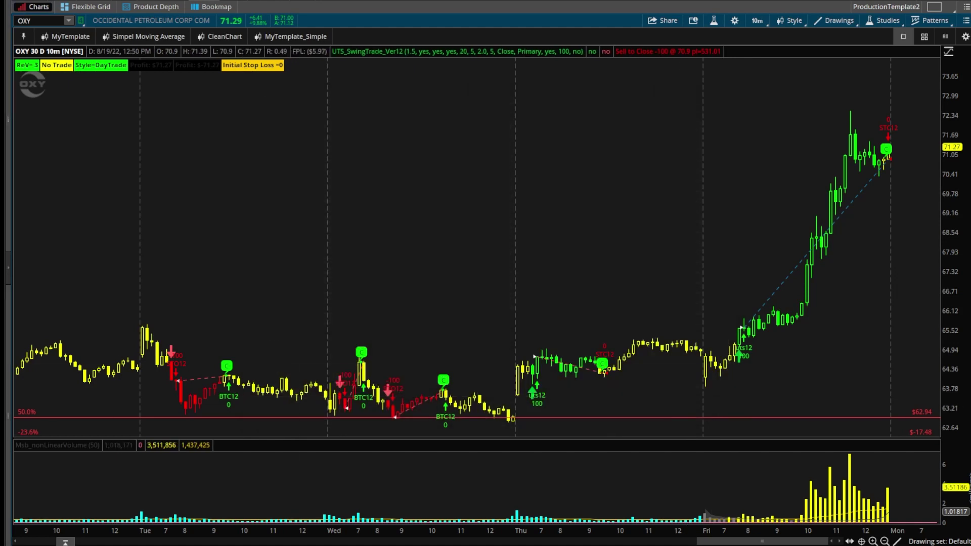
{"action": "left_click", "coordinate": [10, 272]}
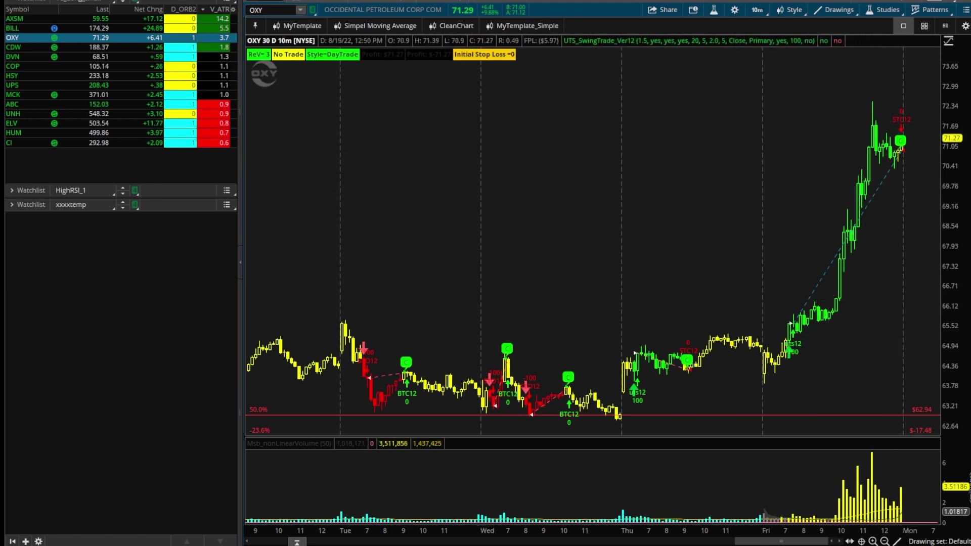
- In Option Hacker, switch Option type to Put and the stock filter to Put Sizzle Idx, then rerun
{"action": "mouse_move", "coordinate": [324, 1]}
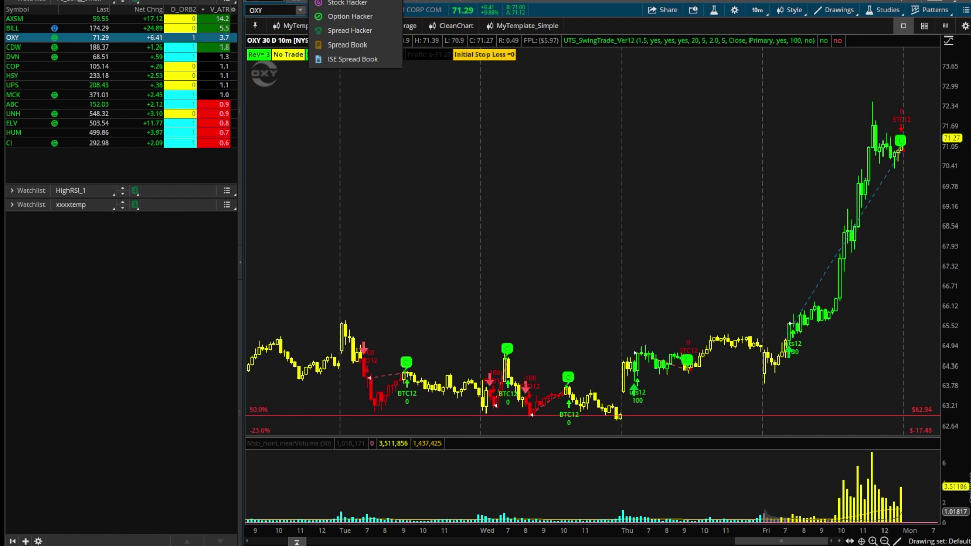
{"action": "left_click", "coordinate": [350, 16]}
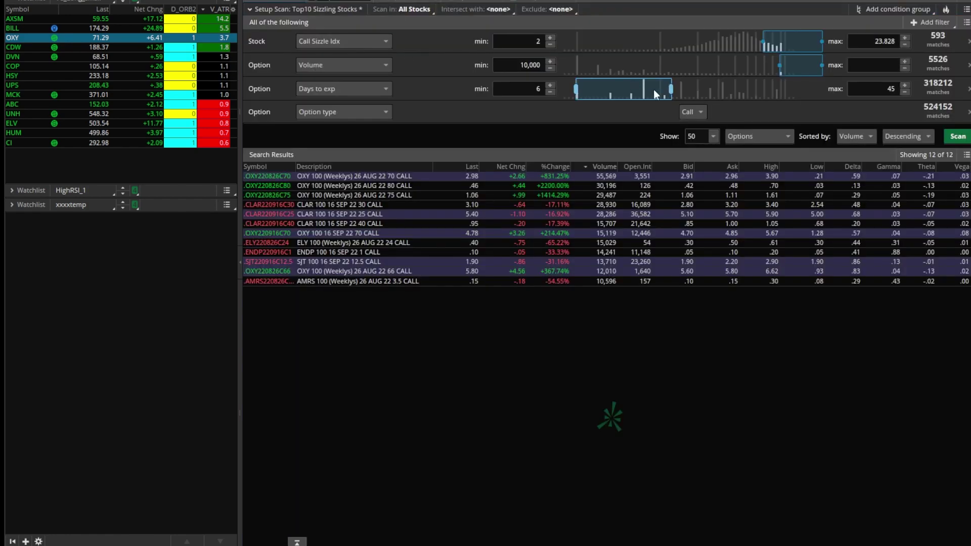
{"action": "left_click", "coordinate": [703, 112]}
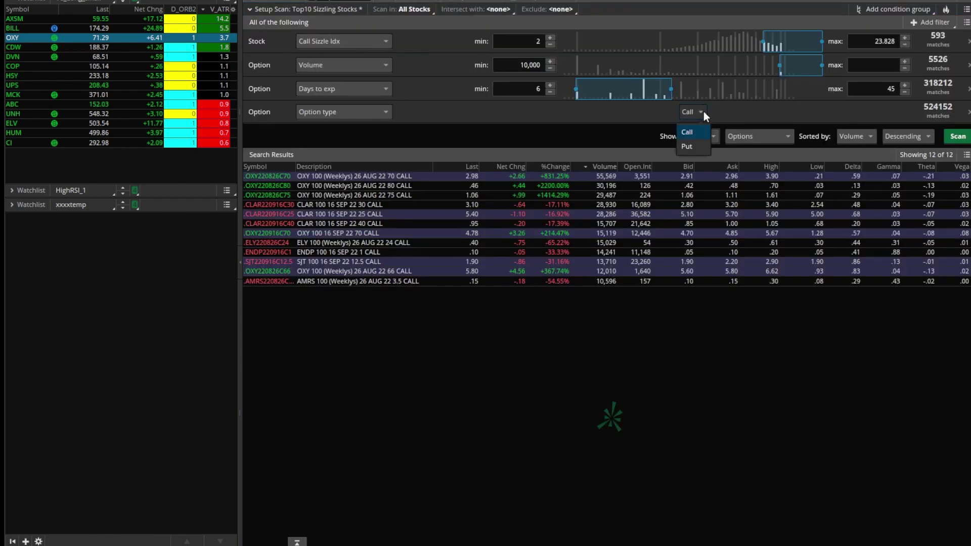
{"action": "left_click", "coordinate": [694, 146]}
{"action": "left_click", "coordinate": [347, 43]}
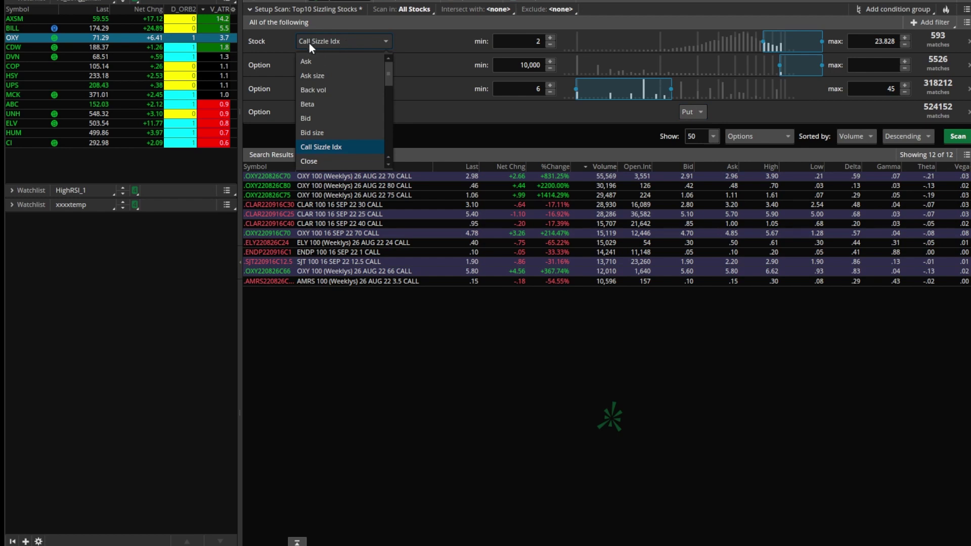
{"action": "left_click_drag", "start_coordinate": [388, 73], "coordinate": [384, 118]}
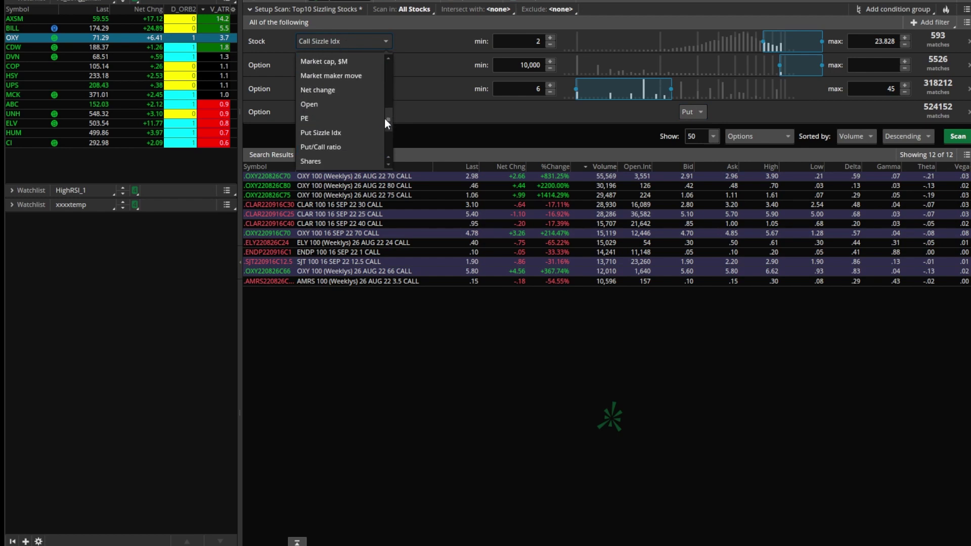
{"action": "left_click", "coordinate": [327, 131]}
{"action": "left_click", "coordinate": [957, 136]}
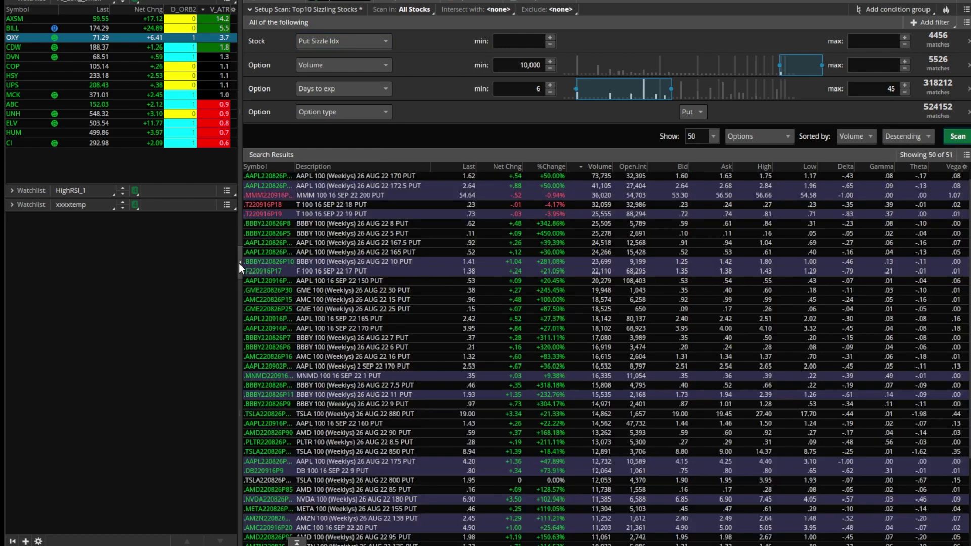
{"action": "left_click", "coordinate": [239, 263]}
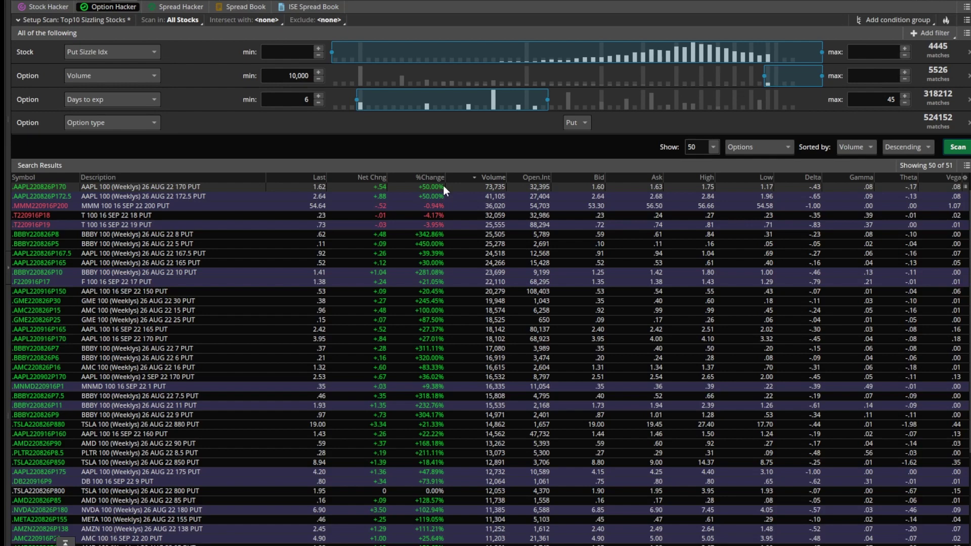
- Sort the put results by %Change descending, topped by BBBY 26 AUG 22 5 PUT
{"action": "left_click", "coordinate": [429, 174]}
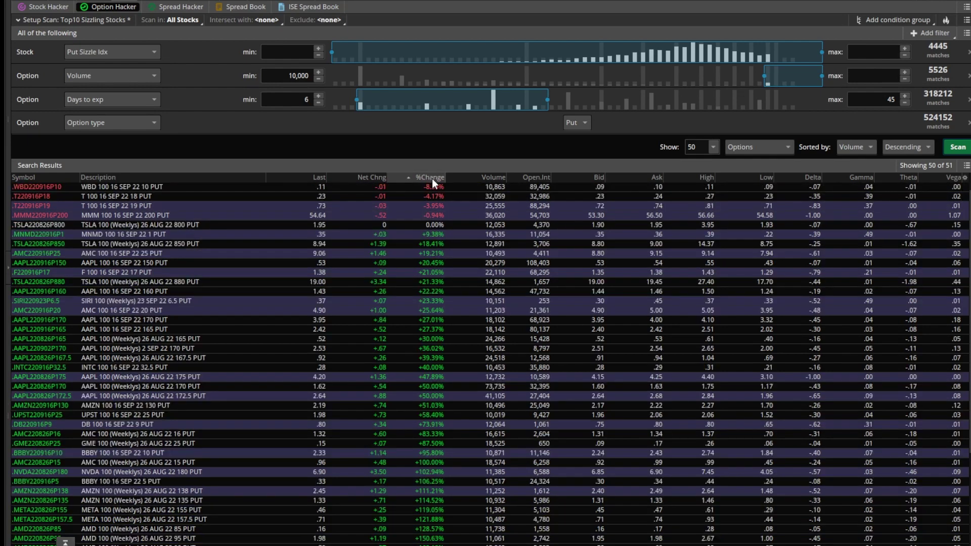
{"action": "left_click", "coordinate": [432, 178]}
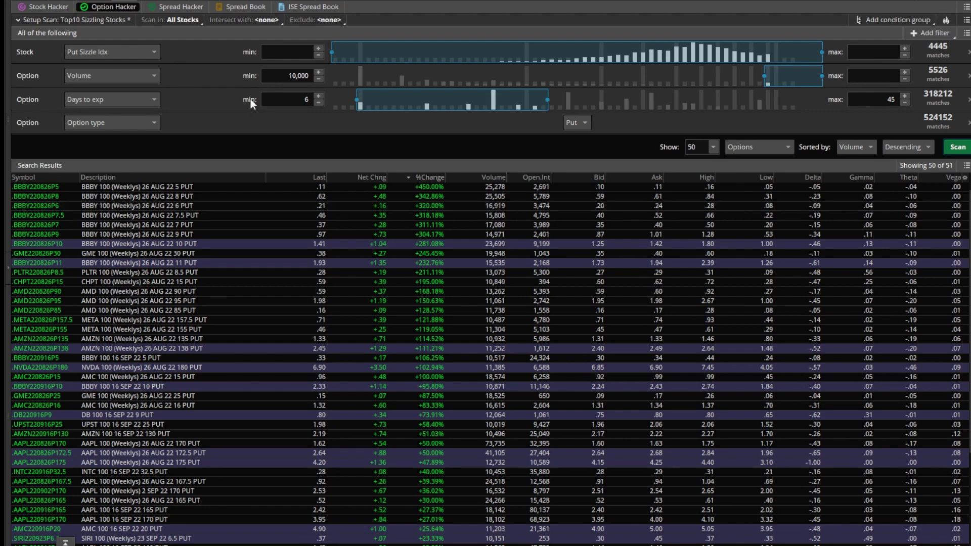
- Switch back to Call Sizzle Idx and Call option type, rerun, then enter a new Sizzle minimum
{"action": "left_click", "coordinate": [146, 54]}
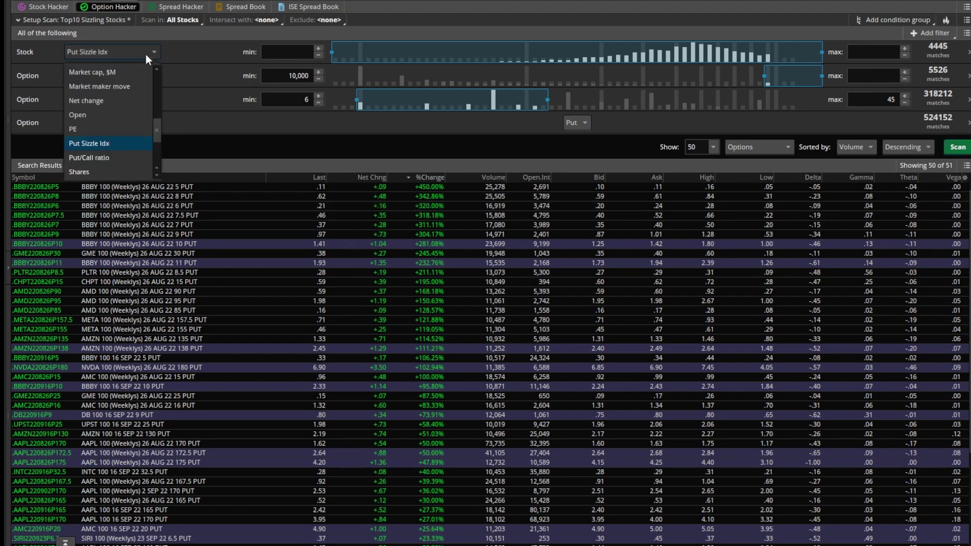
{"action": "left_click_drag", "start_coordinate": [156, 126], "coordinate": [160, 85]}
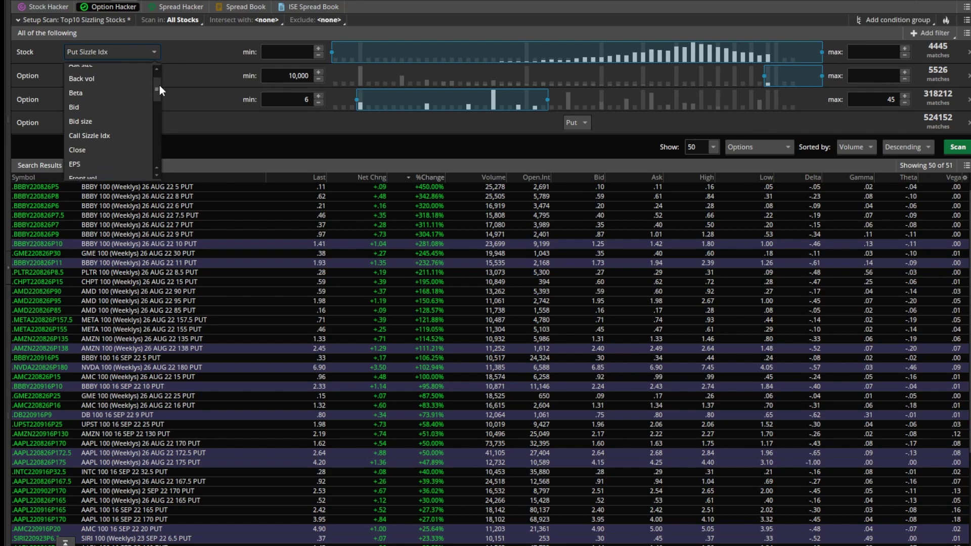
{"action": "left_click", "coordinate": [81, 138]}
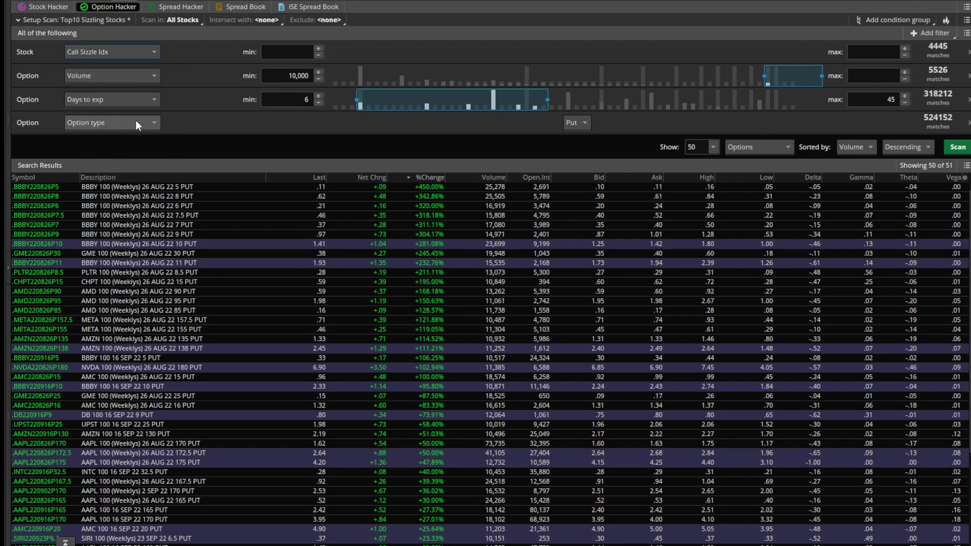
{"action": "left_click", "coordinate": [585, 124]}
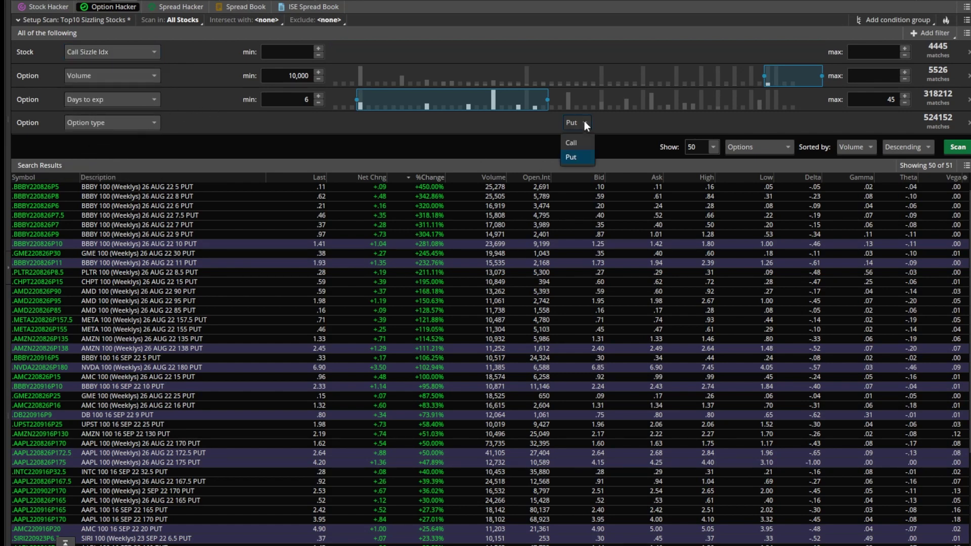
{"action": "left_click", "coordinate": [572, 143]}
{"action": "left_click", "coordinate": [954, 147]}
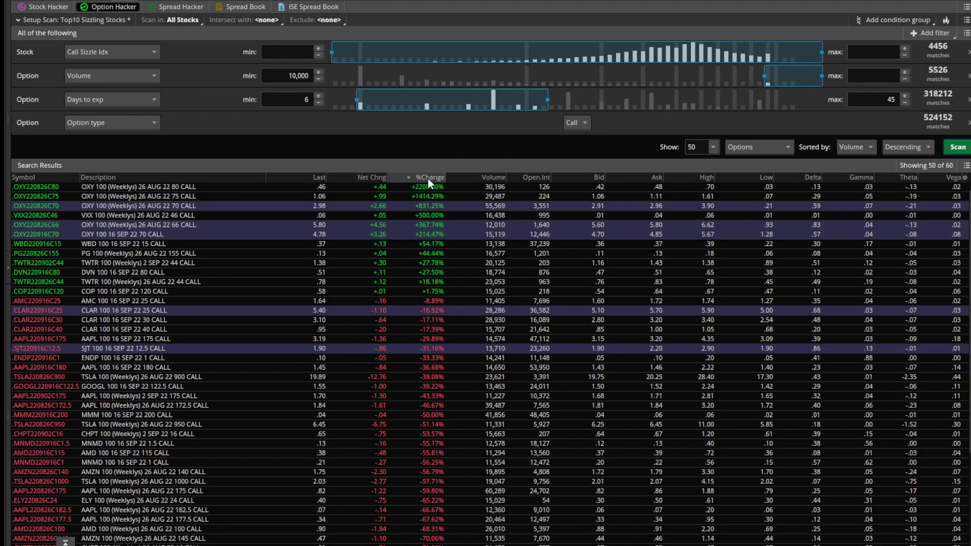
{"action": "left_click", "coordinate": [291, 53]}
{"action": "type", "text": "0.001"}
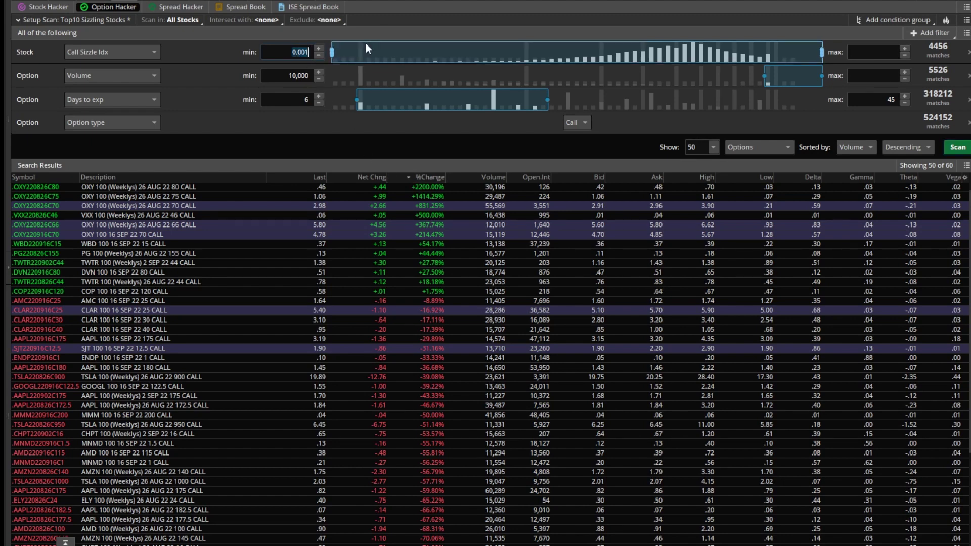
{"action": "type", "text": "2"}
{"action": "left_click", "coordinate": [957, 147]}
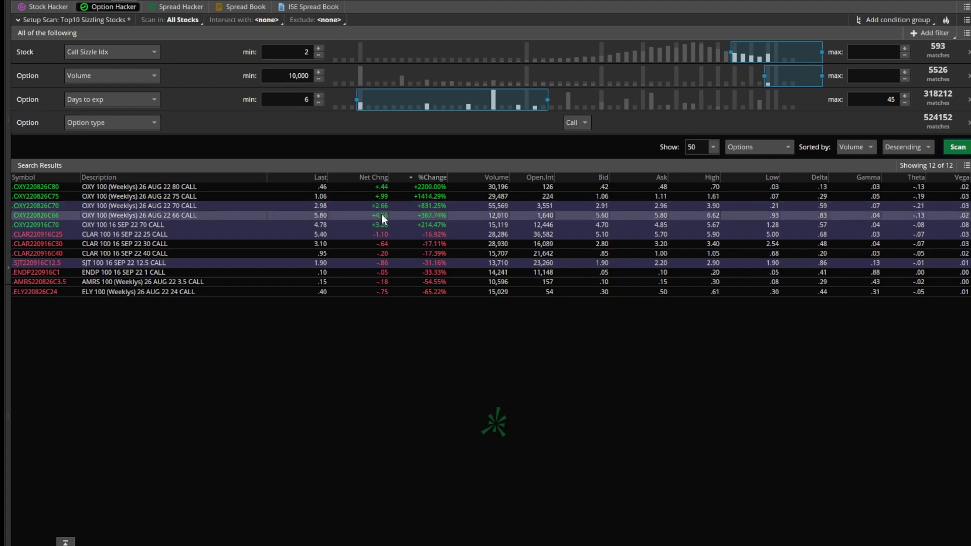